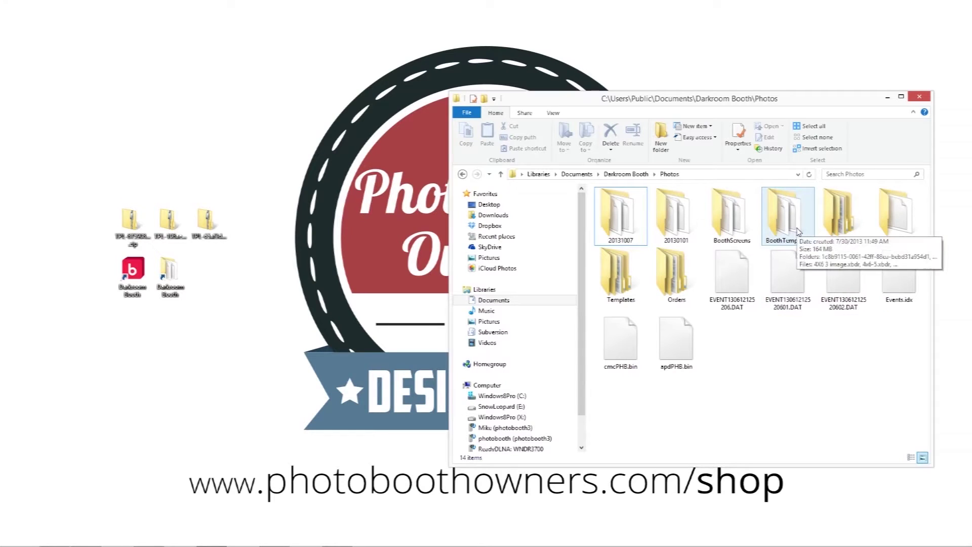
- Open the BoothTemplates folder inside Darkroom Booth\Photos
double_click(799, 232)
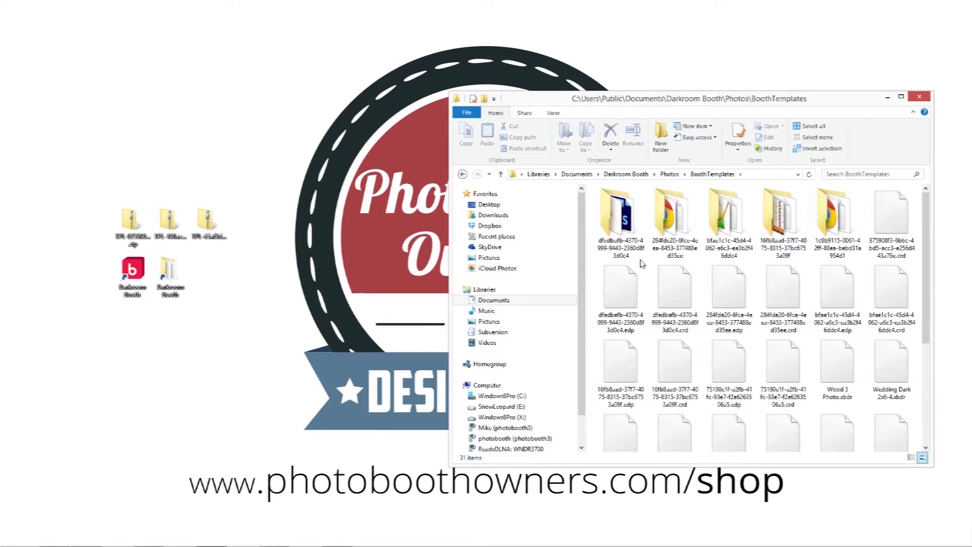
- Copy the template zip's folder and CRD file into BoothTemplates, replacing the existing copy
double_click(130, 229)
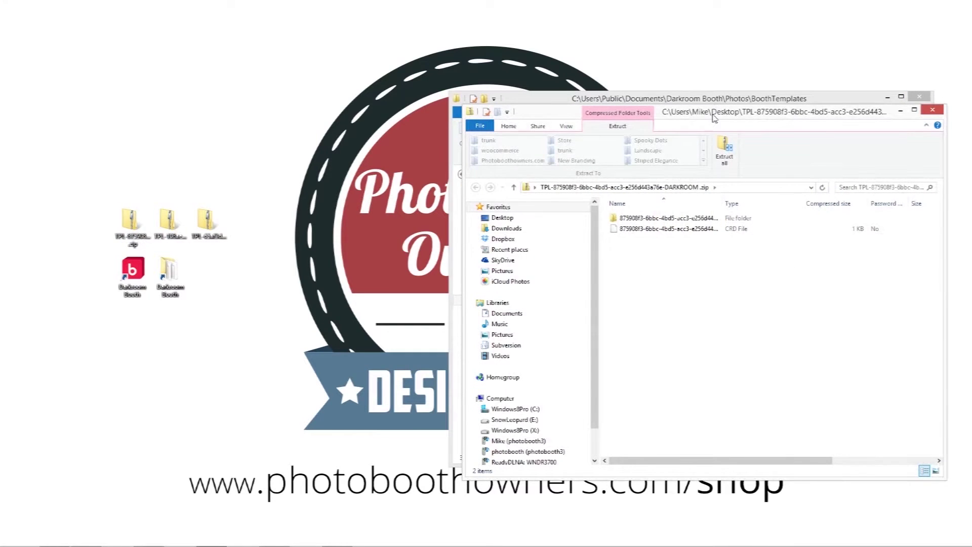
drag(714, 118, 302, 120)
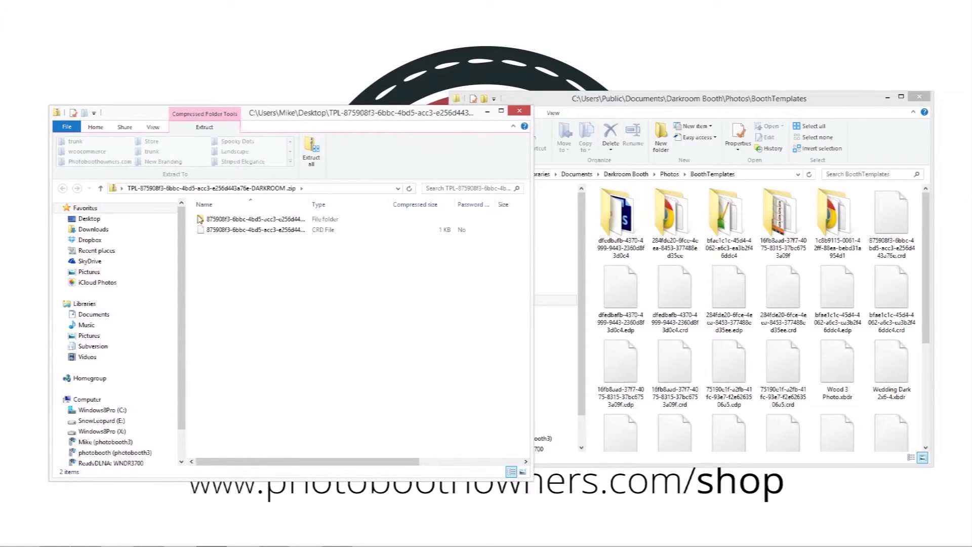
key(ctrl+a)
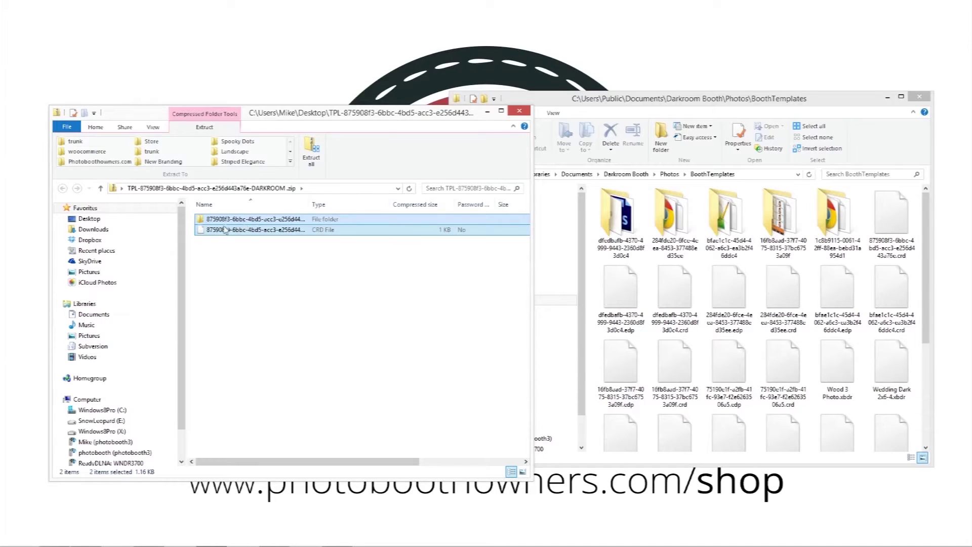
drag(242, 223, 708, 320)
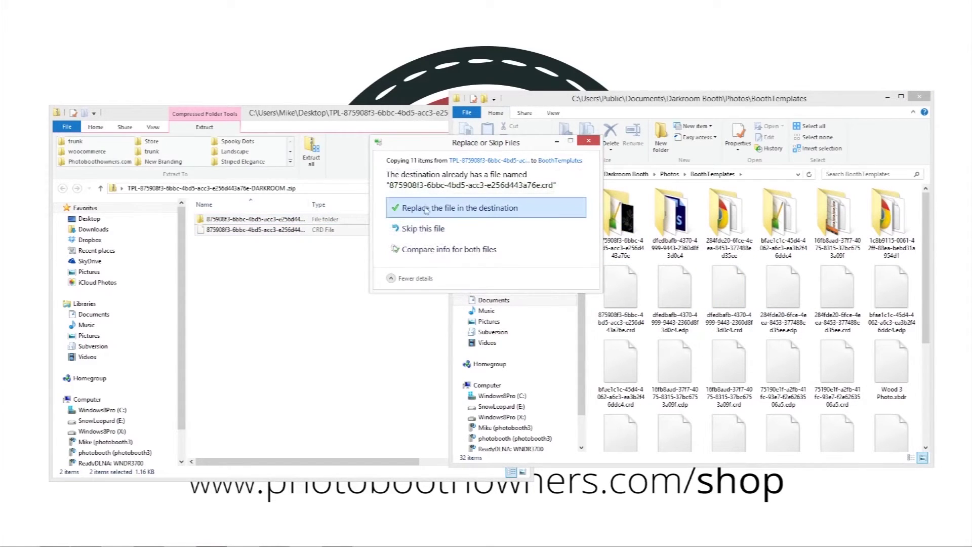
click(428, 207)
- Close the zip's window and return to Darkroom Booth
click(433, 129)
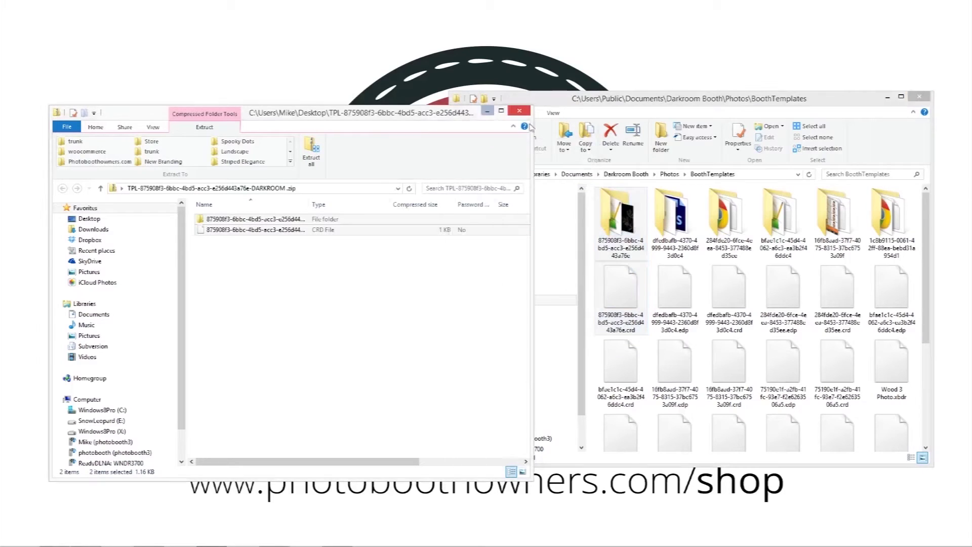
click(499, 109)
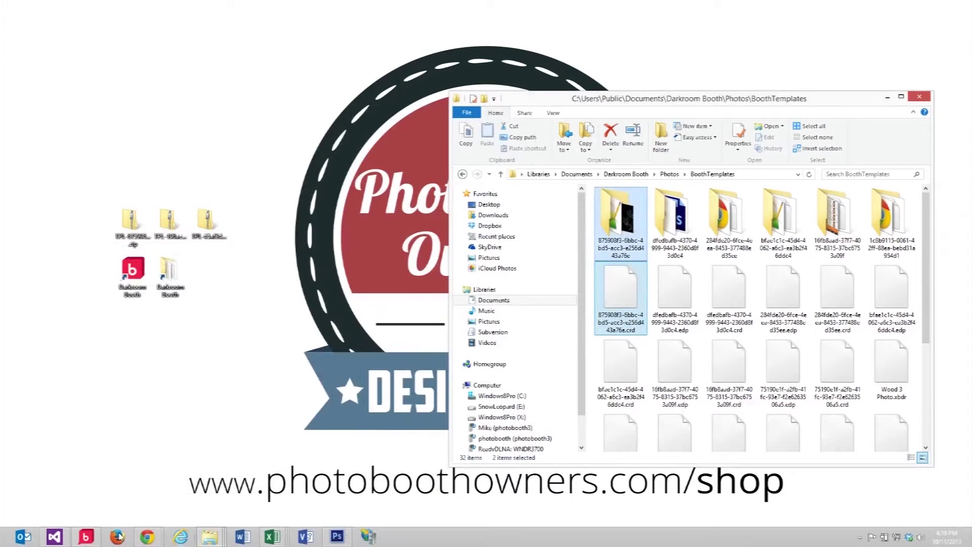
click(86, 543)
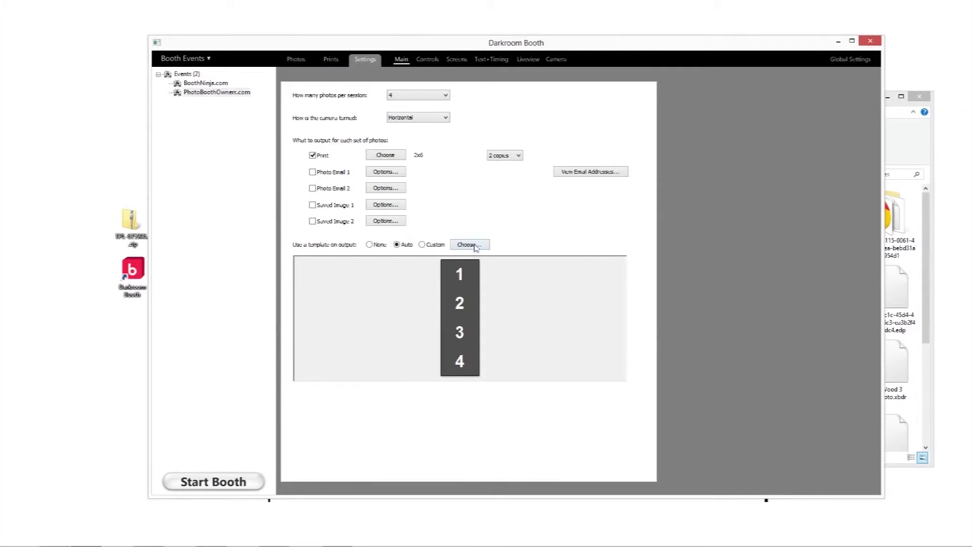
- Choose the Striped Elegance Landscape template with 4x6 print size, then open it for editing
click(473, 245)
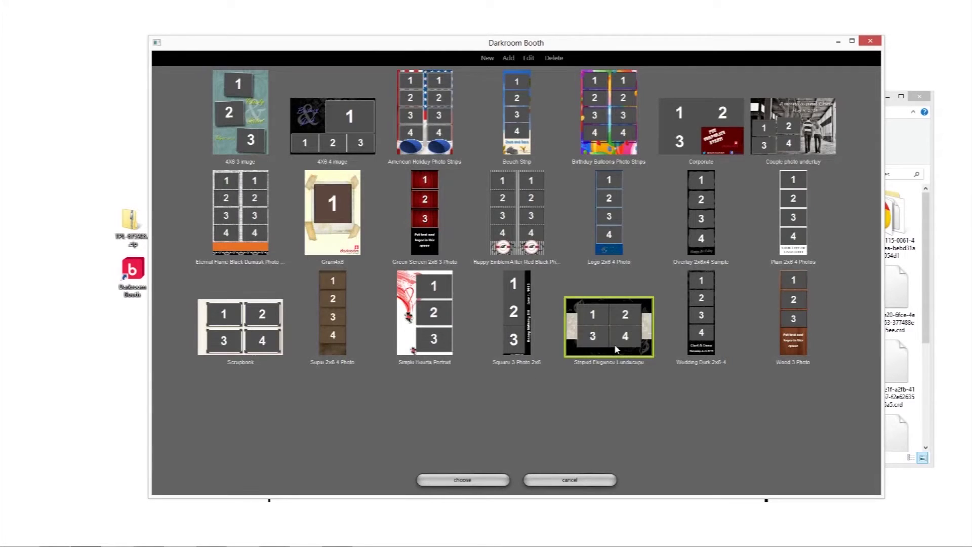
click(481, 480)
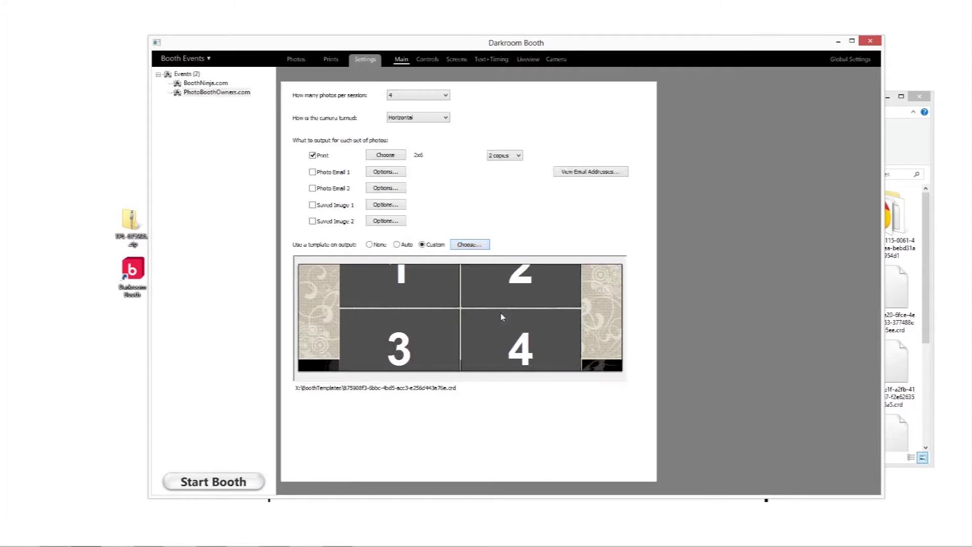
click(398, 158)
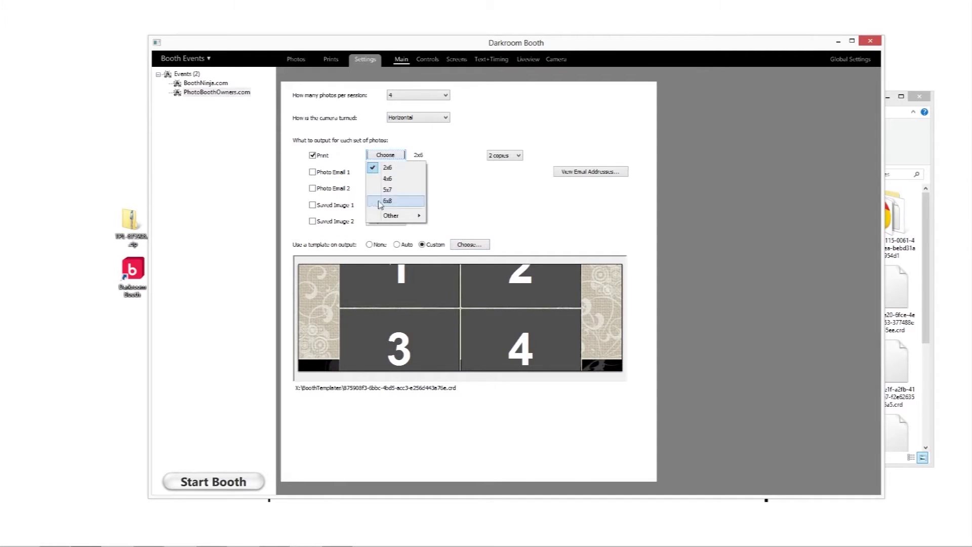
click(385, 180)
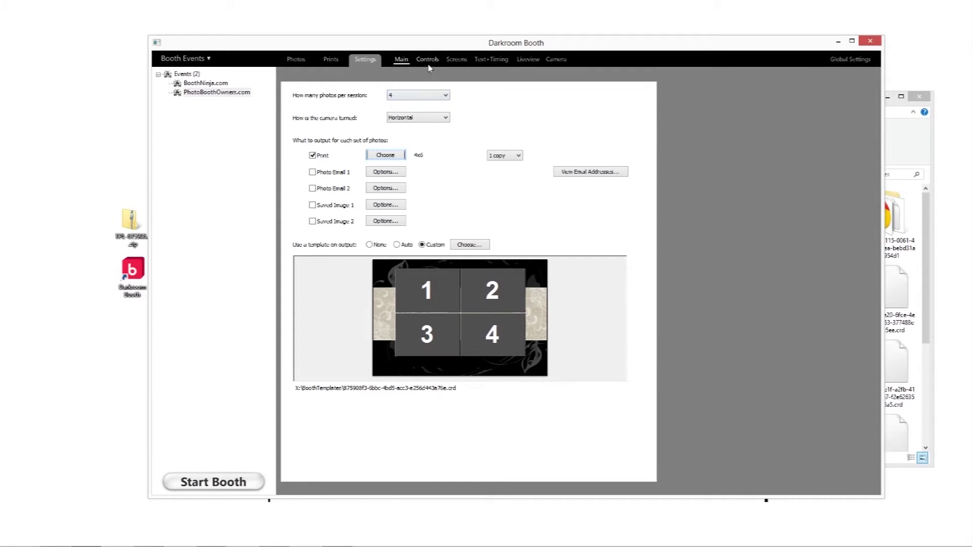
click(469, 245)
click(528, 58)
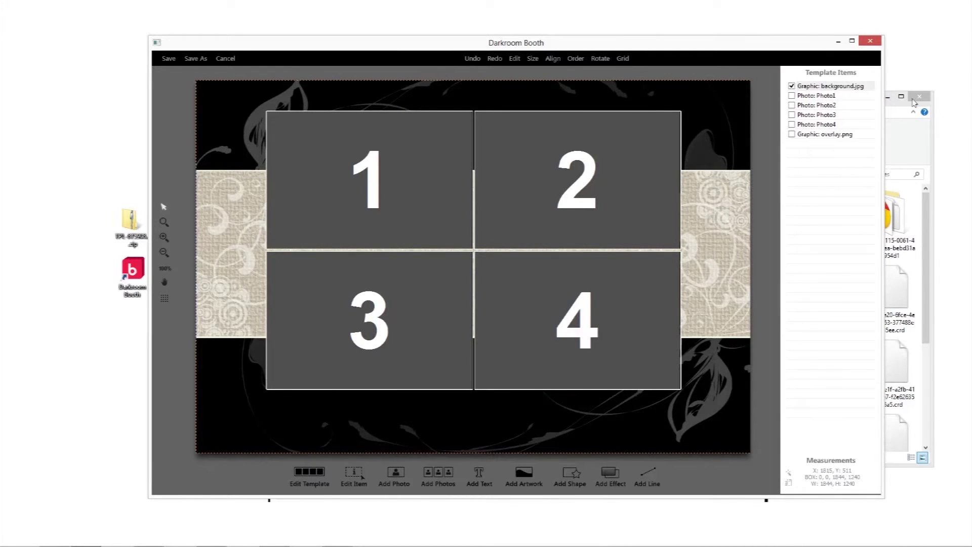
- Add a larger 'here my text' caption in Brush Script Std and drag it below photos 3 and 4
click(479, 474)
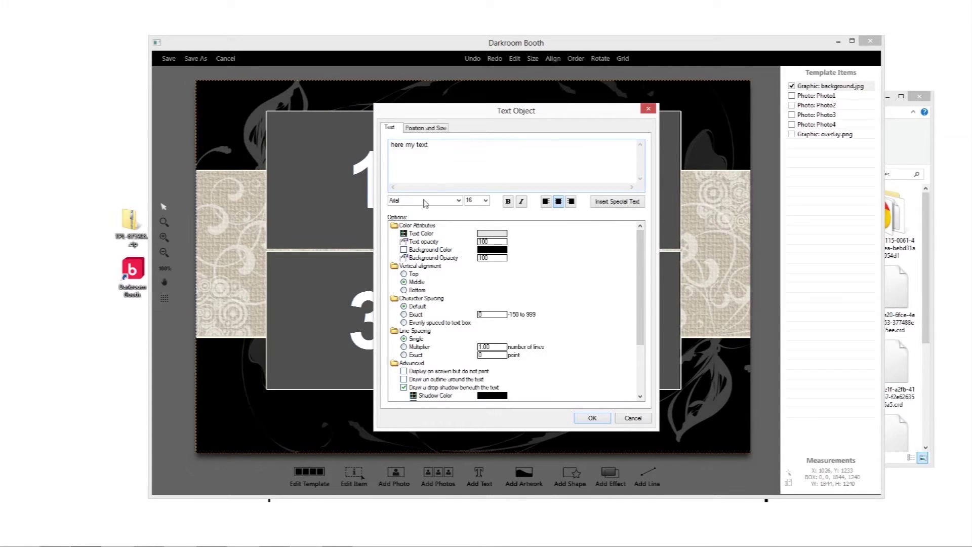
click(441, 206)
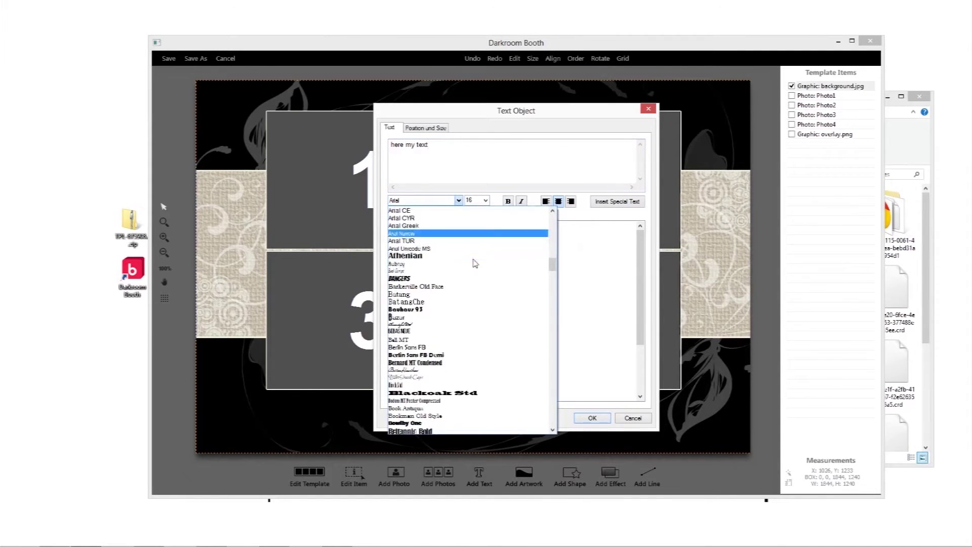
click(453, 399)
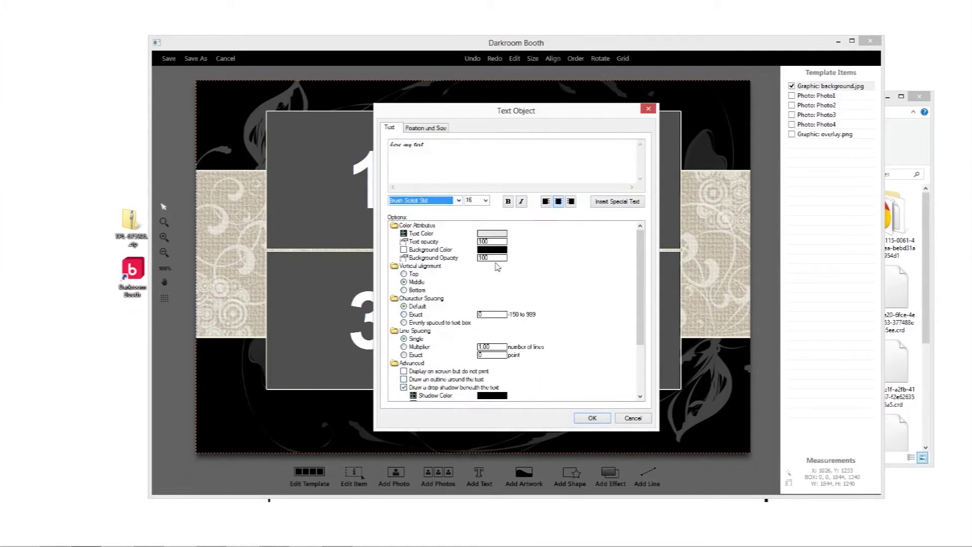
click(485, 201)
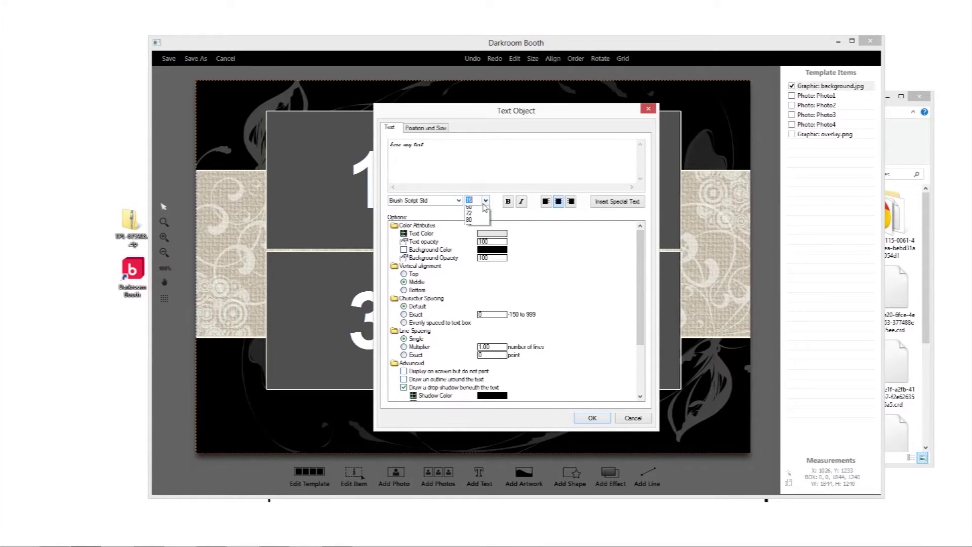
click(481, 271)
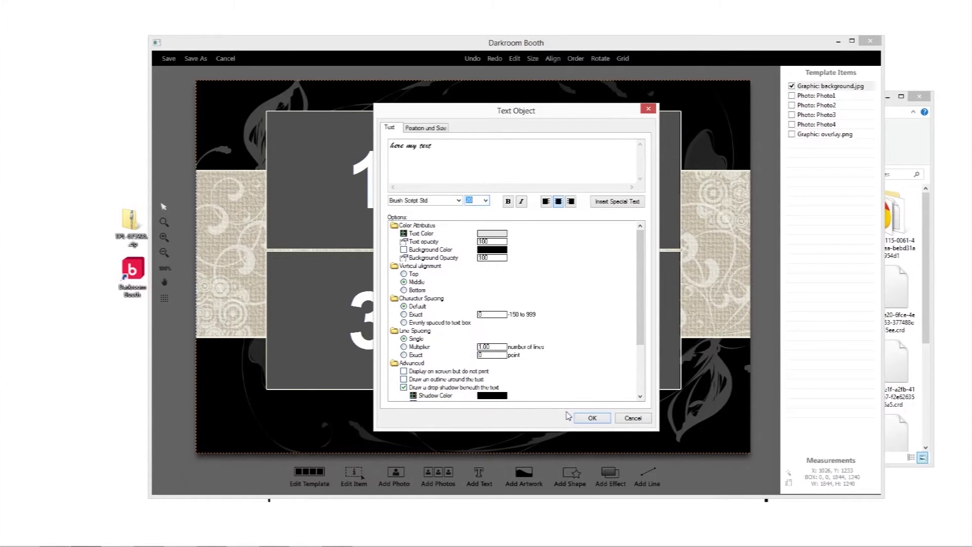
click(594, 418)
drag(517, 275, 512, 117)
drag(457, 300, 461, 427)
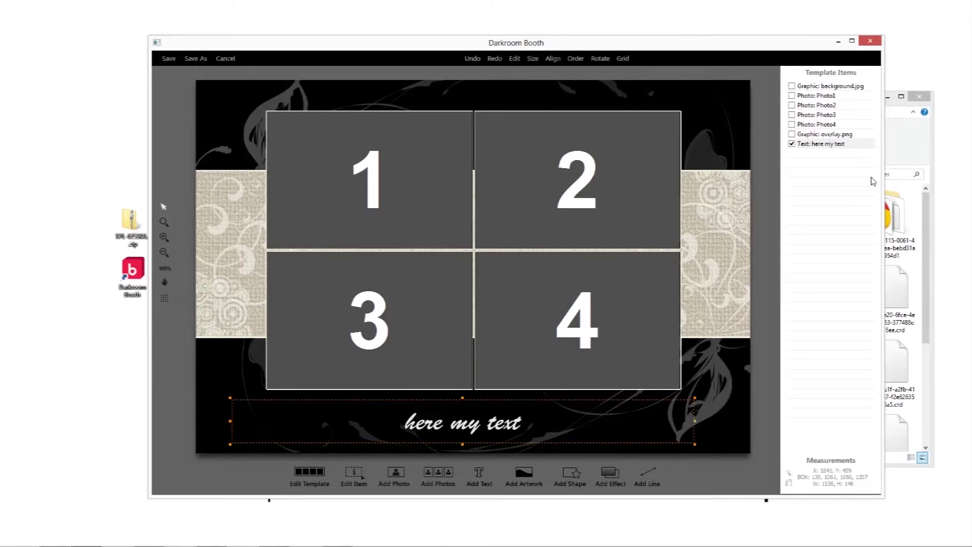
- Open the new template's readme page in Chrome and scroll to its Fonts Used section
click(896, 151)
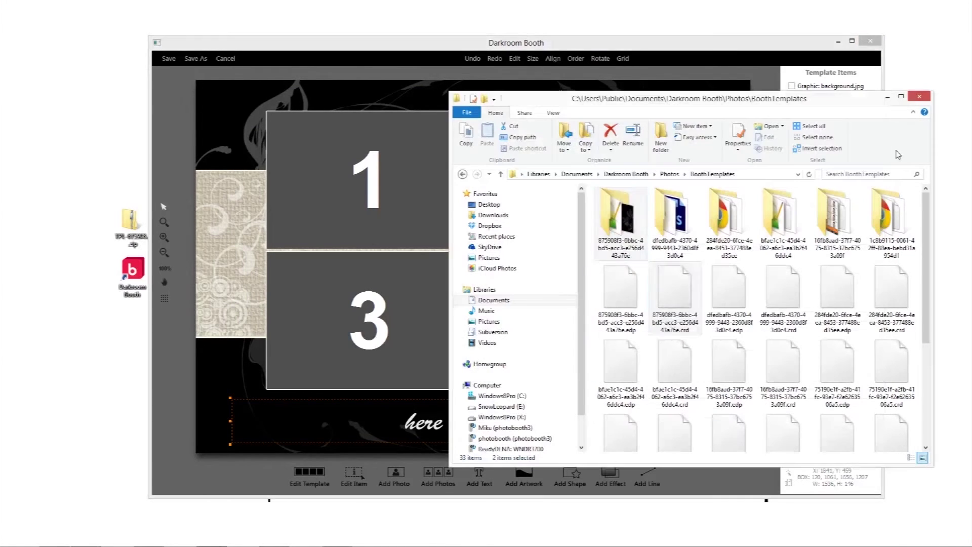
double_click(614, 231)
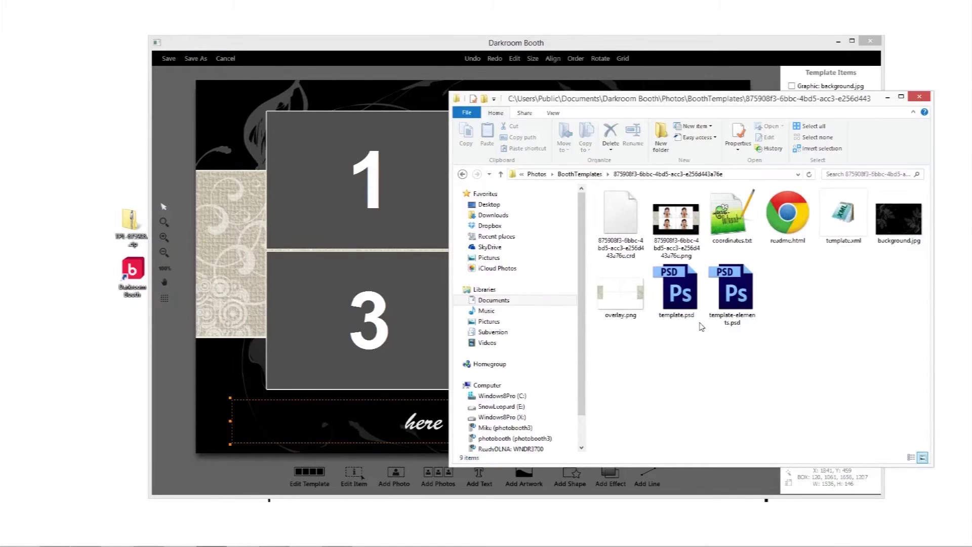
double_click(784, 206)
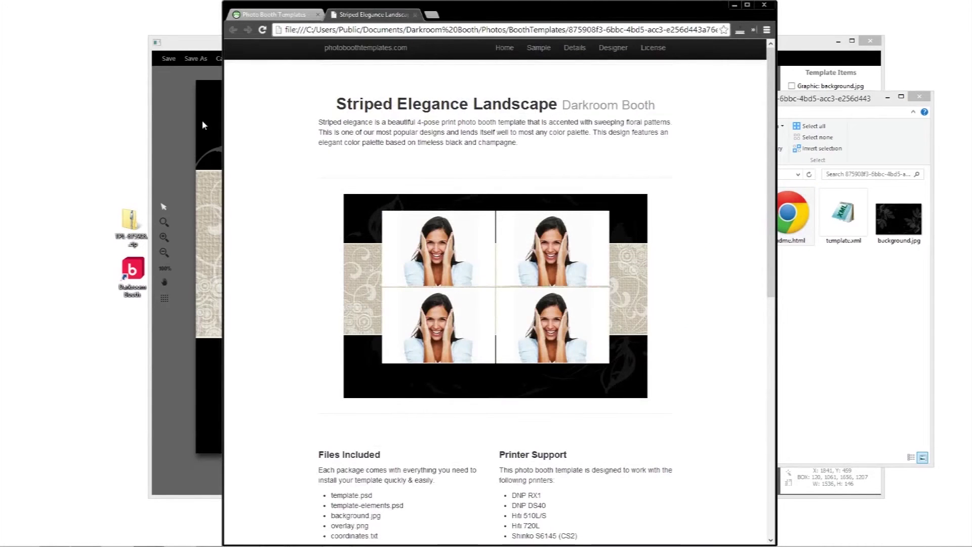
scroll(558, 442, down, 8)
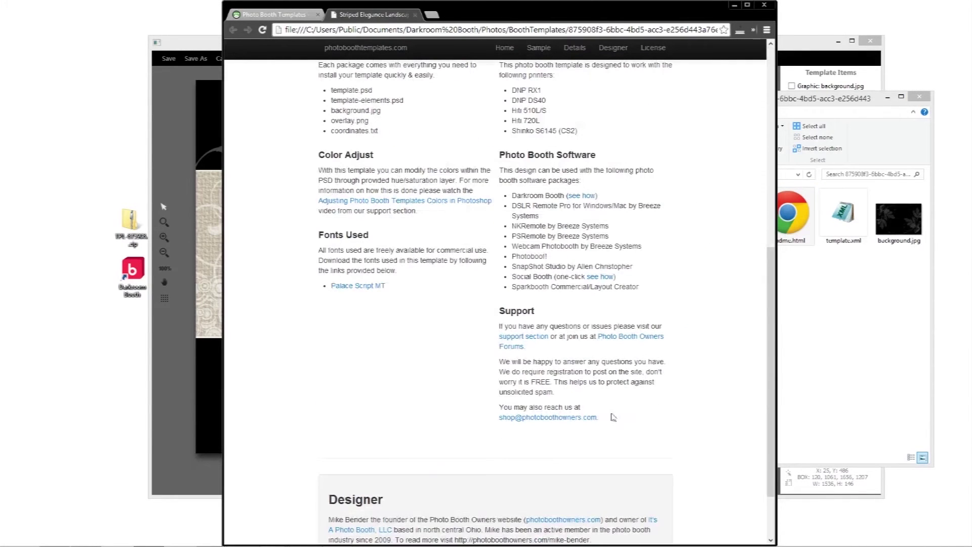
- Check the Palace Script MT font link, then return to the Darkroom Booth editor
click(354, 288)
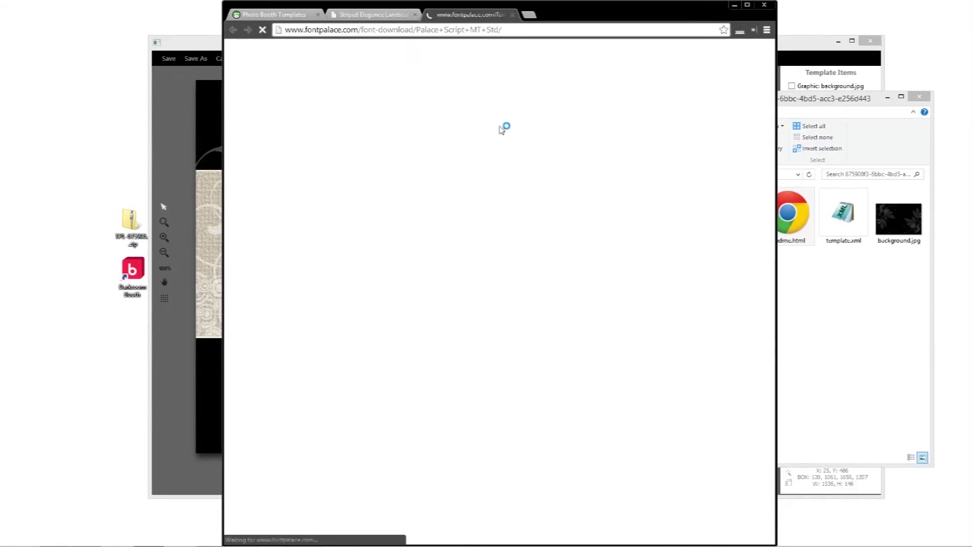
click(512, 14)
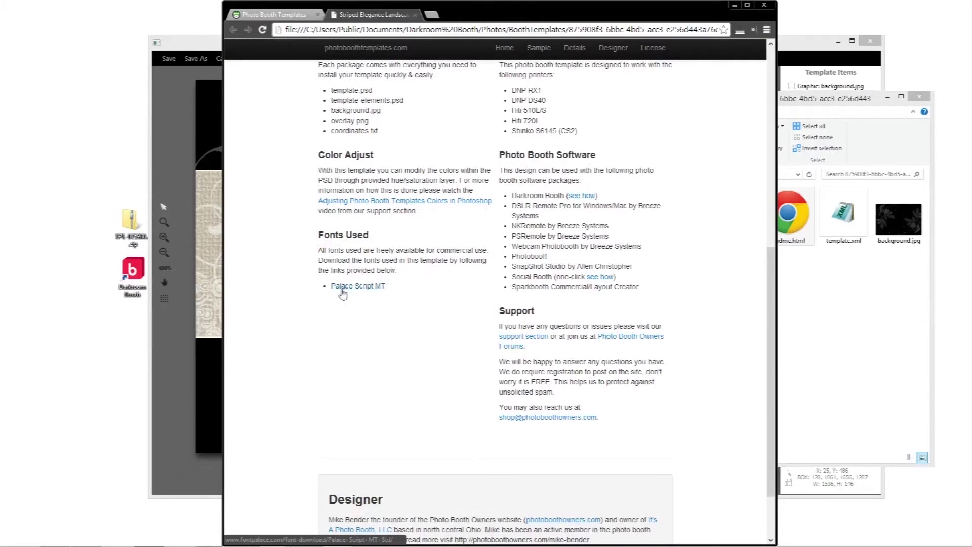
click(201, 60)
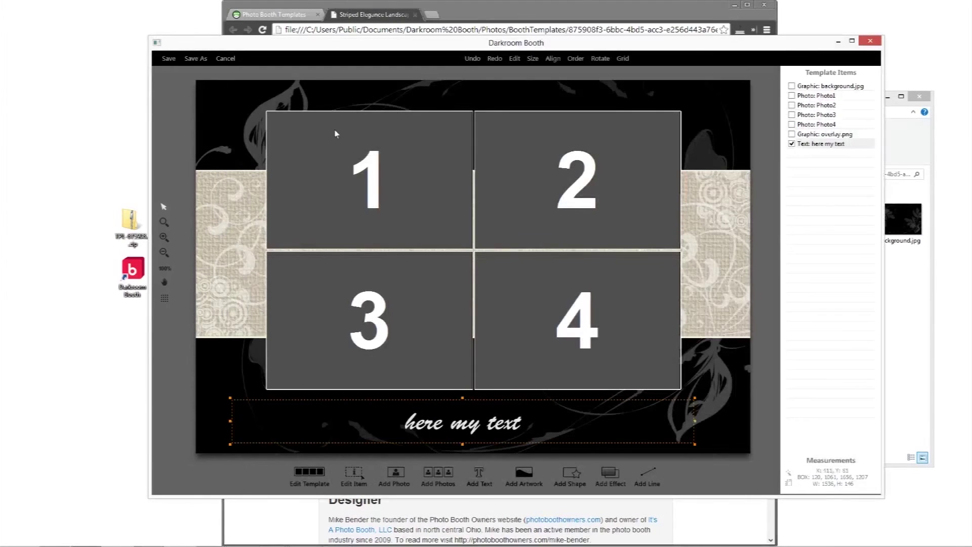
- Change the 'here my text' caption's font to Palace Script MT
double_click(418, 425)
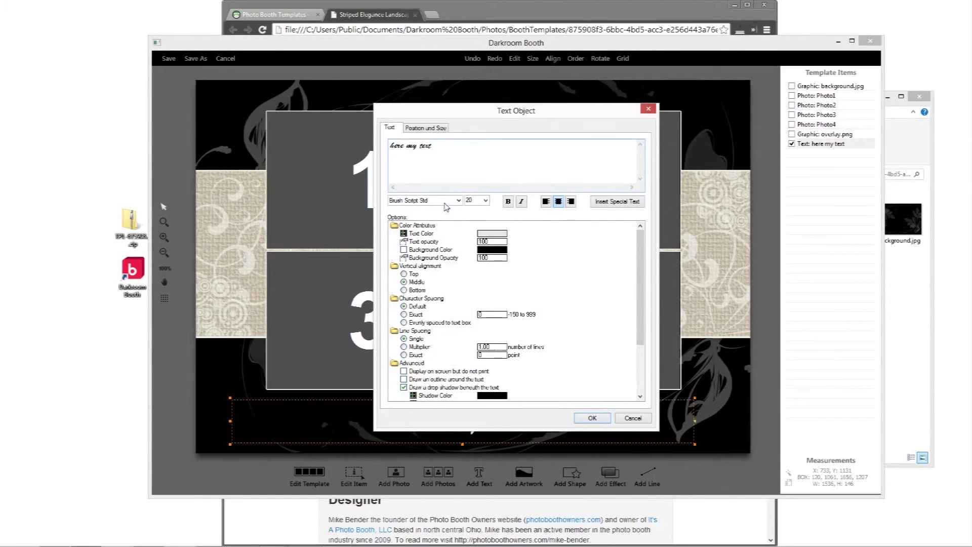
click(446, 202)
scroll(457, 314, down, 5)
scroll(457, 318, down, 12)
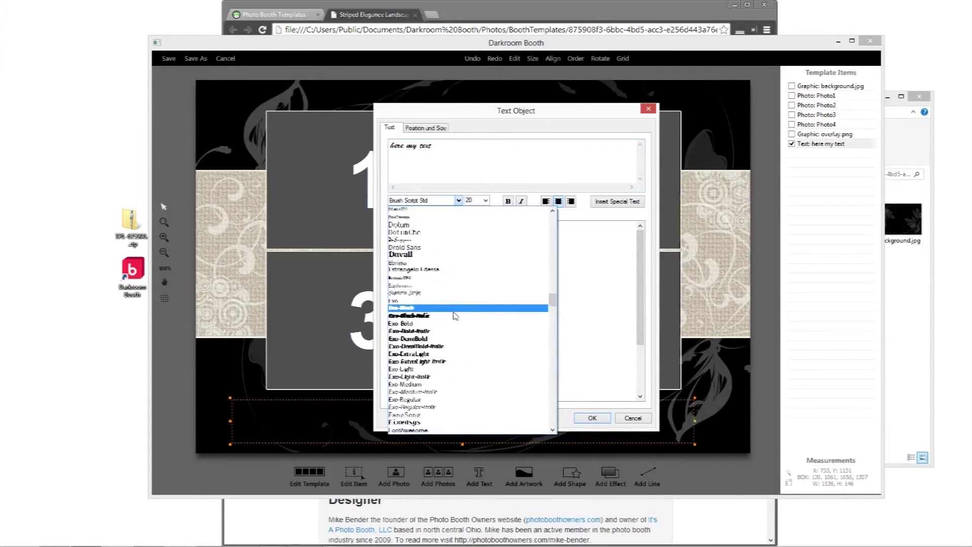
scroll(454, 344, down, 10)
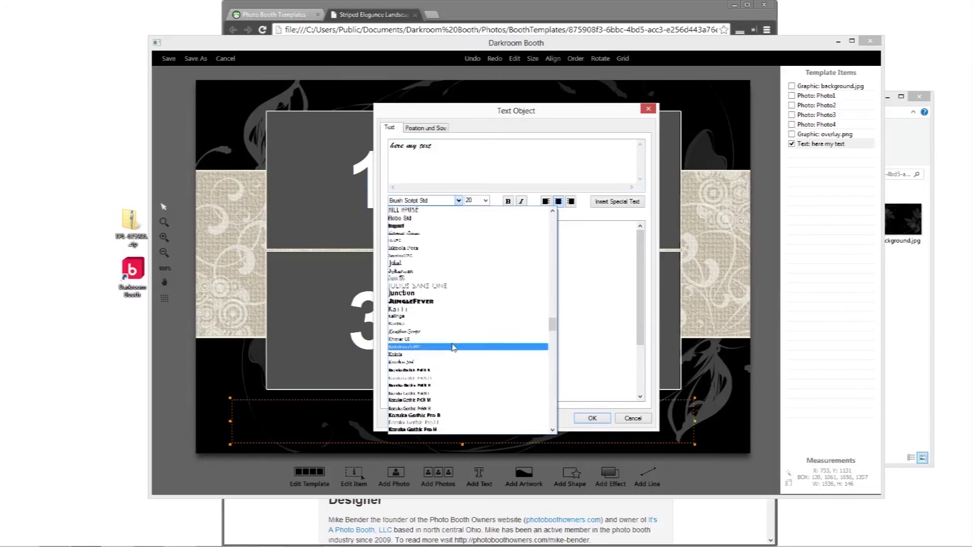
scroll(460, 352, down, 3)
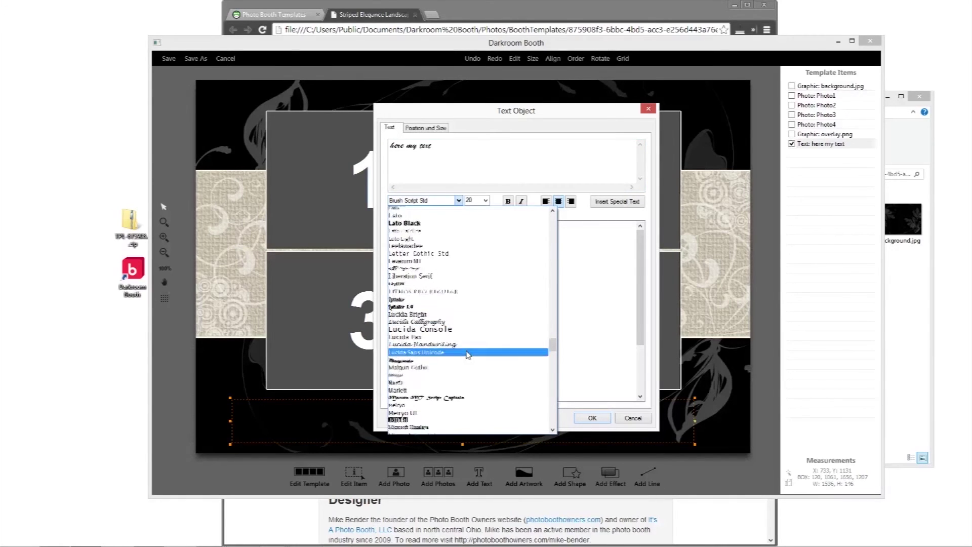
scroll(461, 354, up, 7)
scroll(552, 410, down, 12)
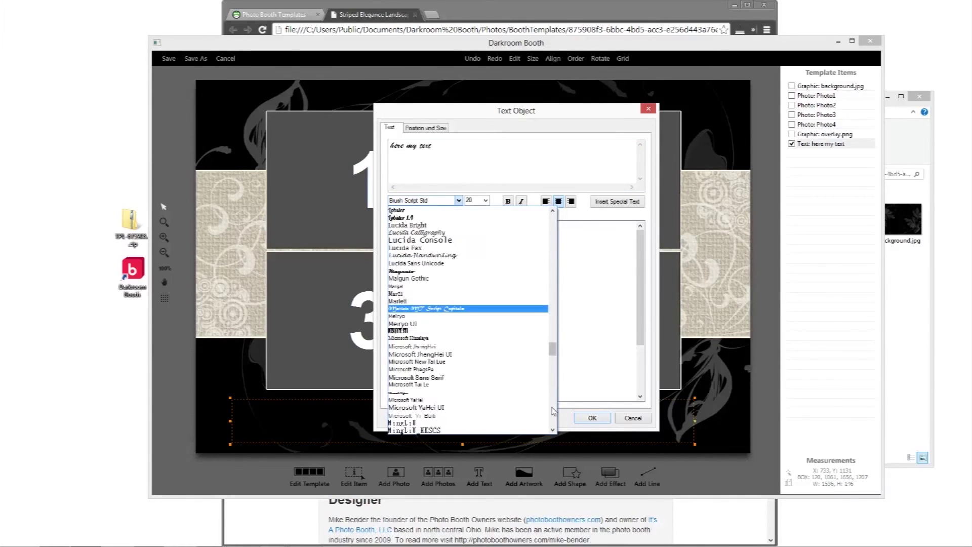
scroll(556, 418, down, 12)
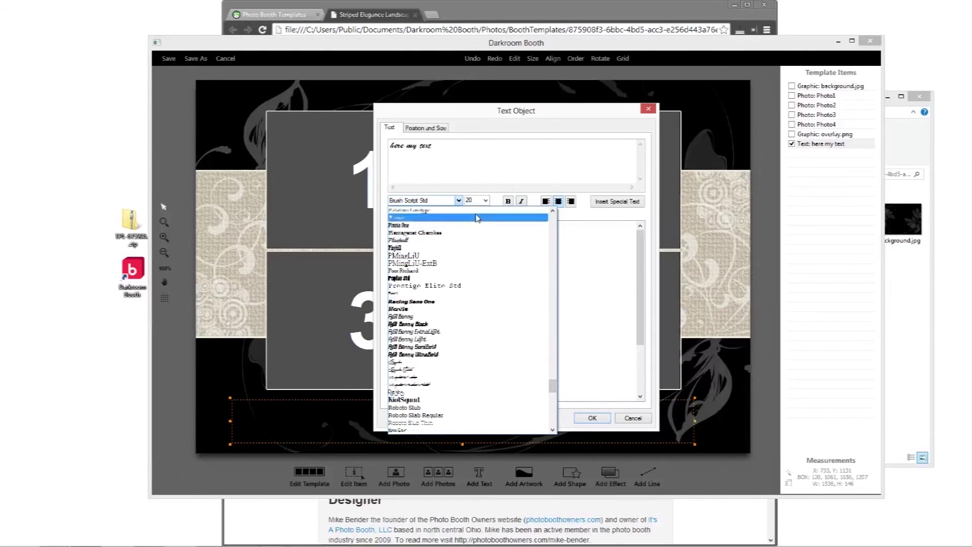
scroll(481, 241, up, 2)
click(471, 246)
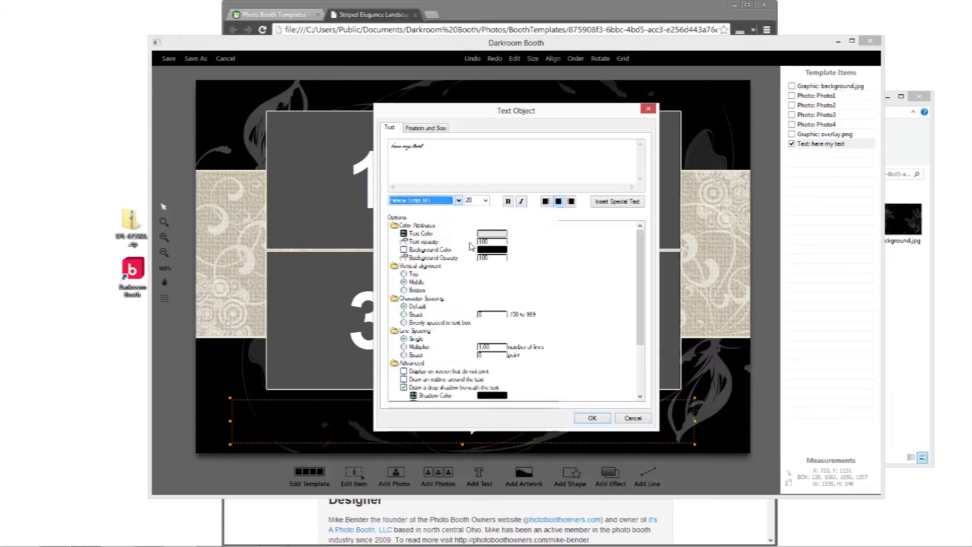
click(592, 418)
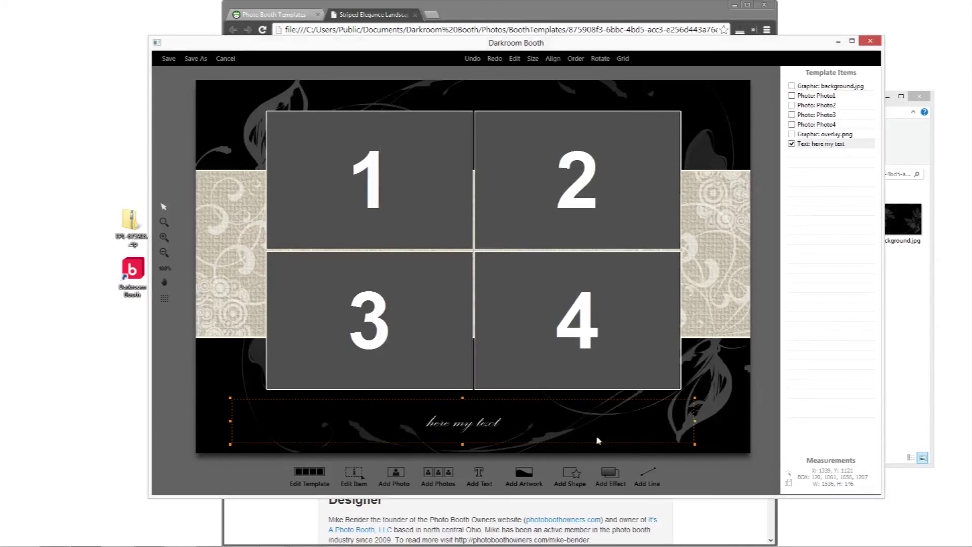
- Set the caption size to 34, then bring the template folder window forward
double_click(464, 428)
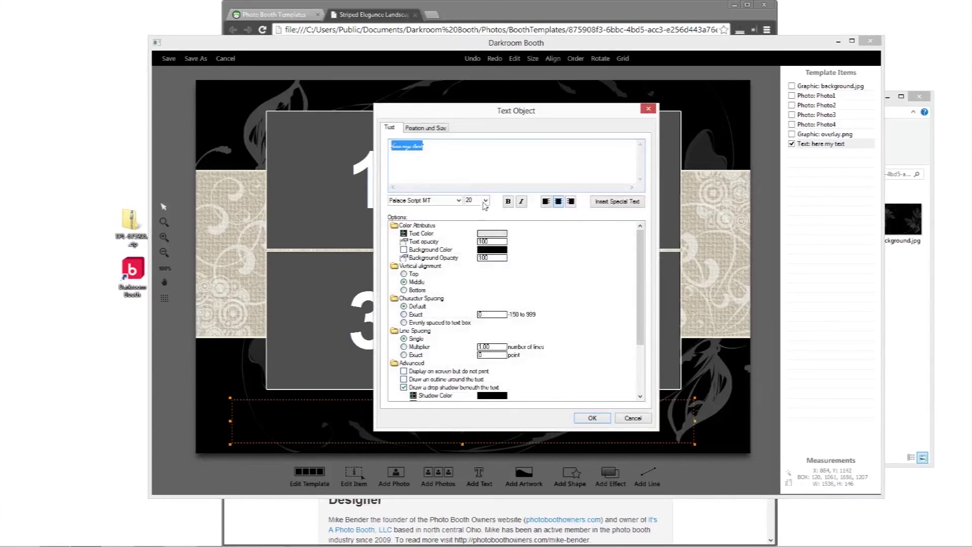
click(485, 200)
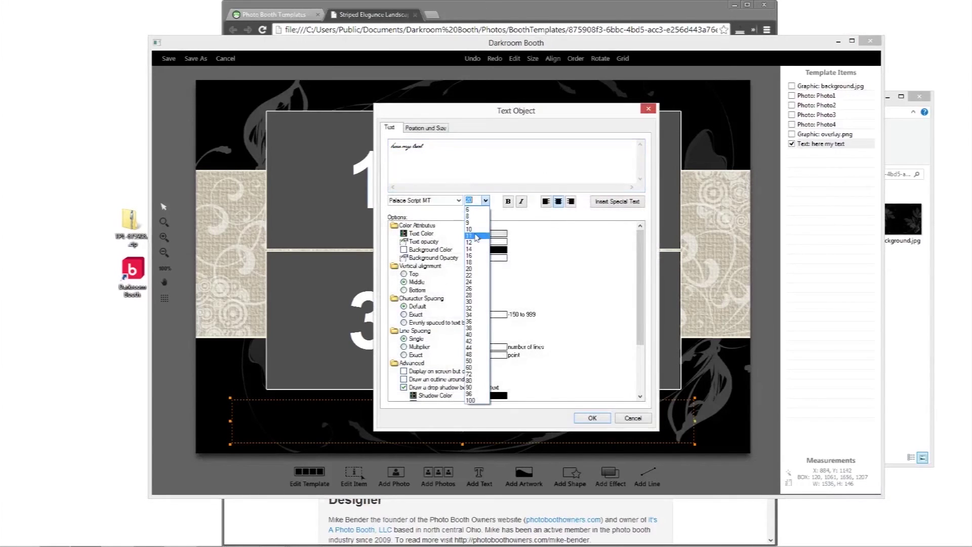
click(469, 315)
click(592, 419)
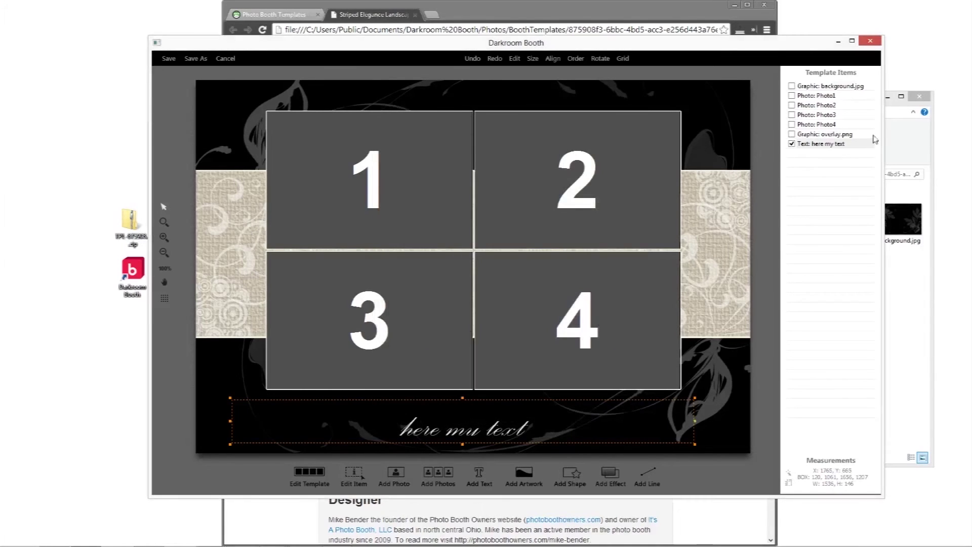
click(915, 126)
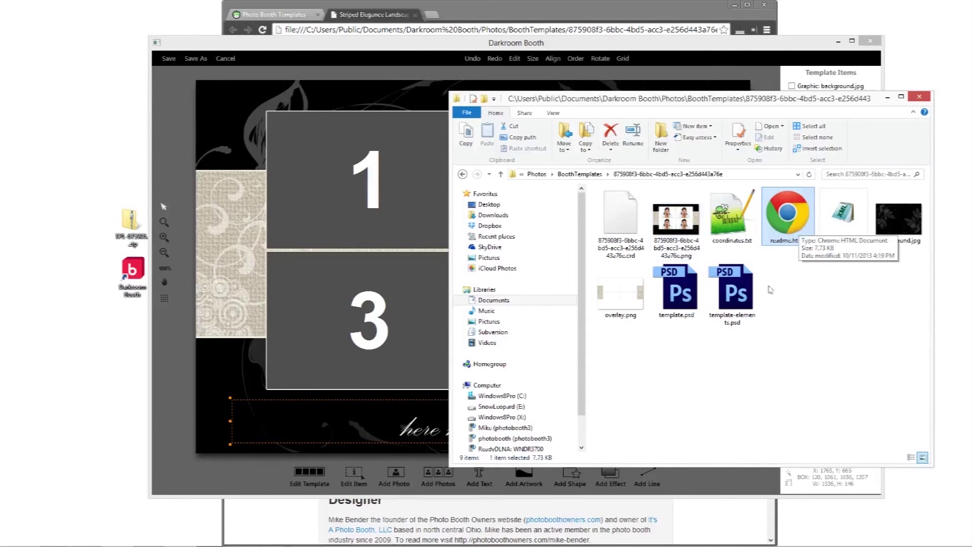
- Select template.psd and close the template folder's File Explorer window
click(677, 288)
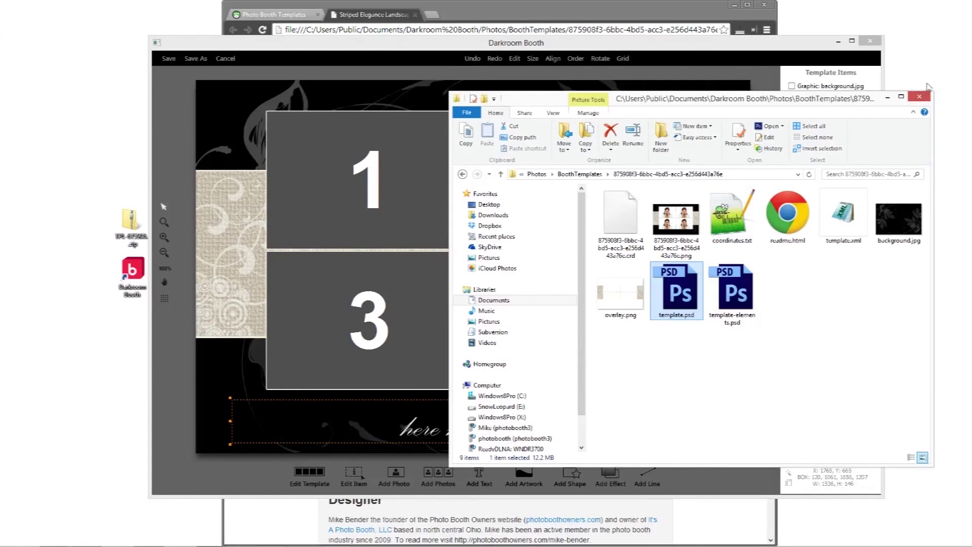
click(919, 97)
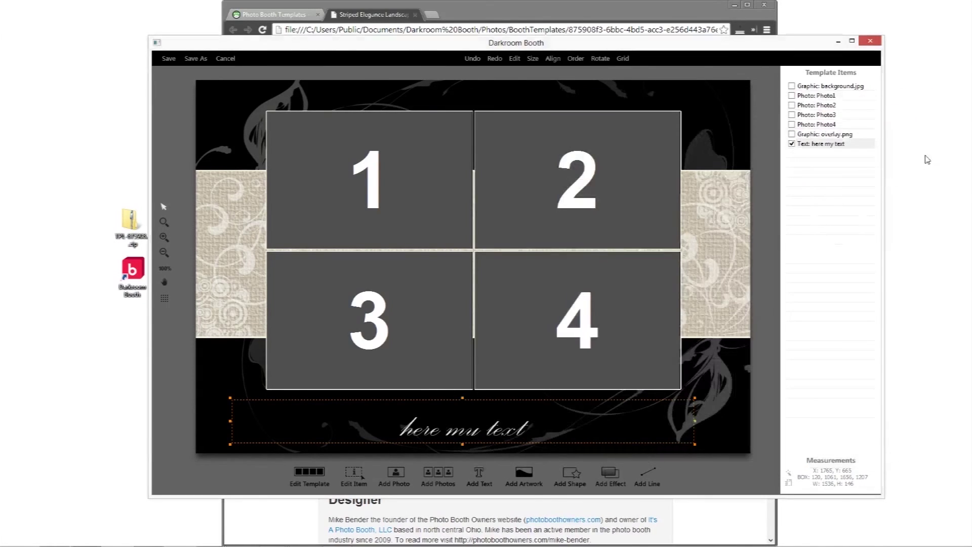